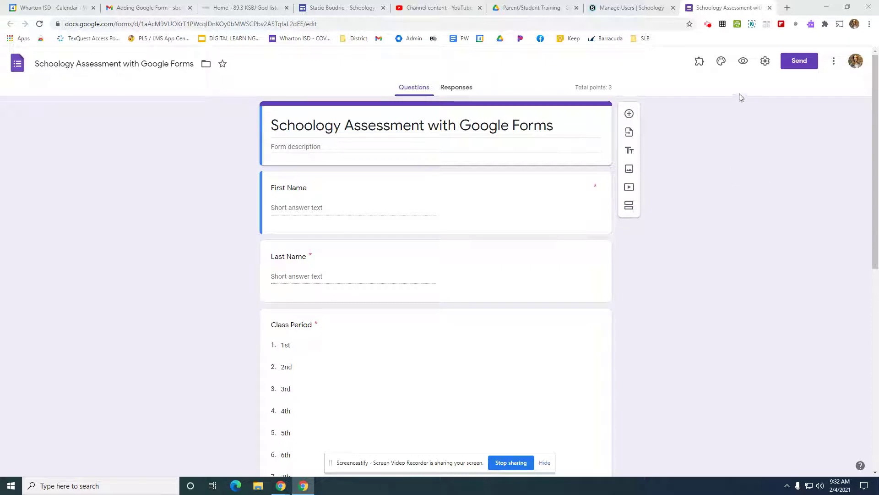
Step: Check the form's quiz settings, turn on Collect email addresses and Limit to 1 response, and save the settings
left_click(764, 62)
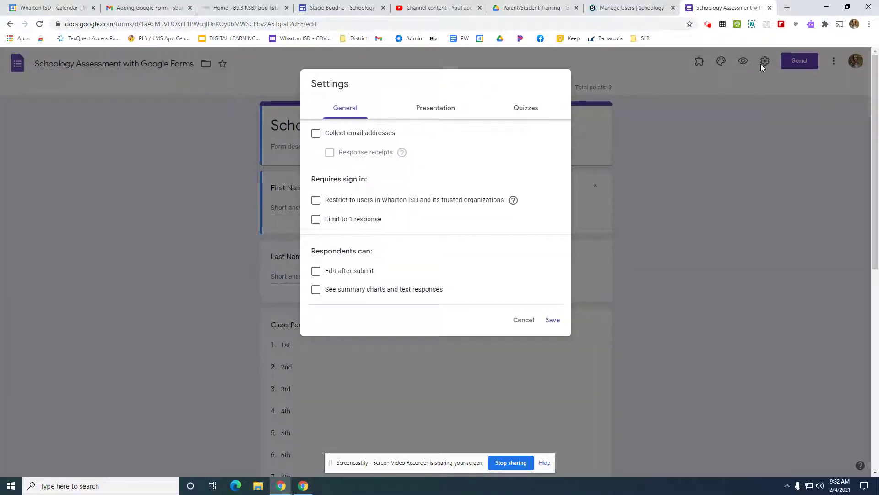
left_click(529, 115)
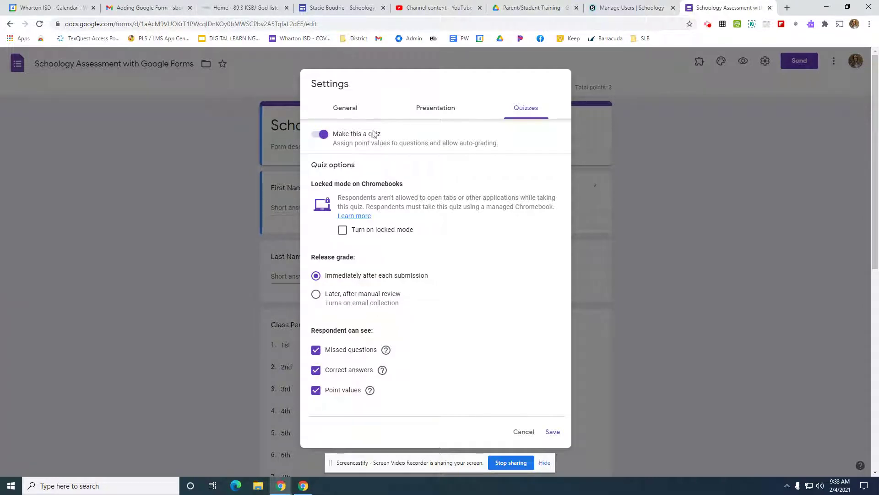
left_click(346, 110)
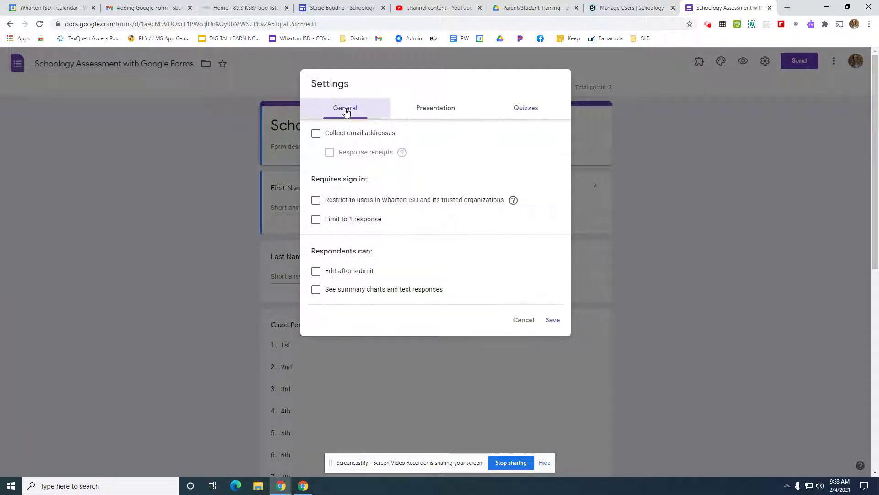
left_click(336, 134)
left_click(339, 224)
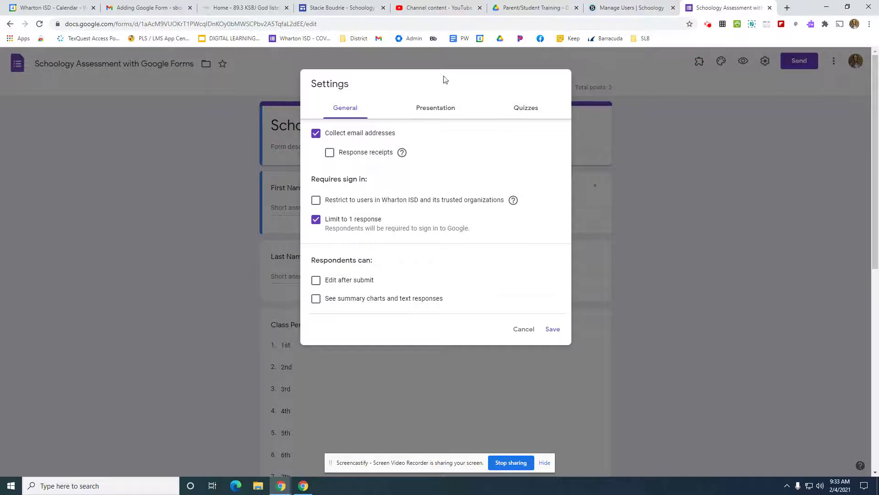
left_click(555, 330)
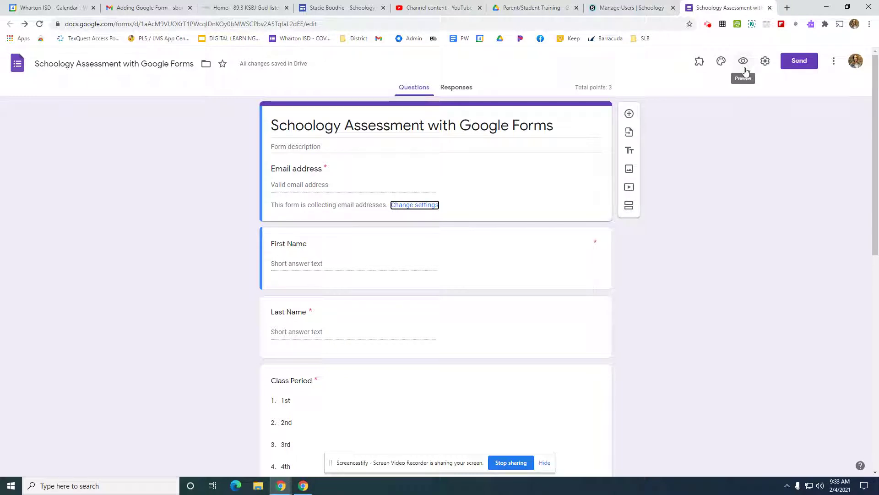
Step: Preview the Schoology Assessment with Google Forms form and copy the full URL of its preview page
left_click(744, 68)
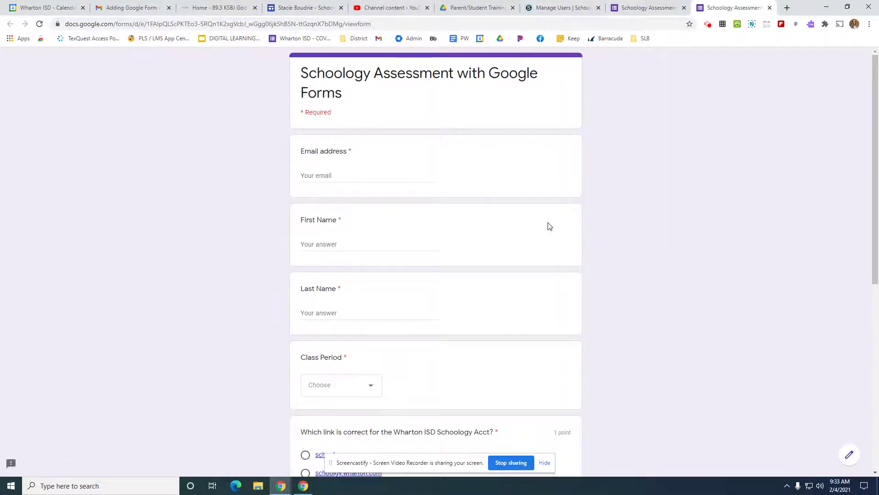
left_click_drag(372, 24, 345, 24)
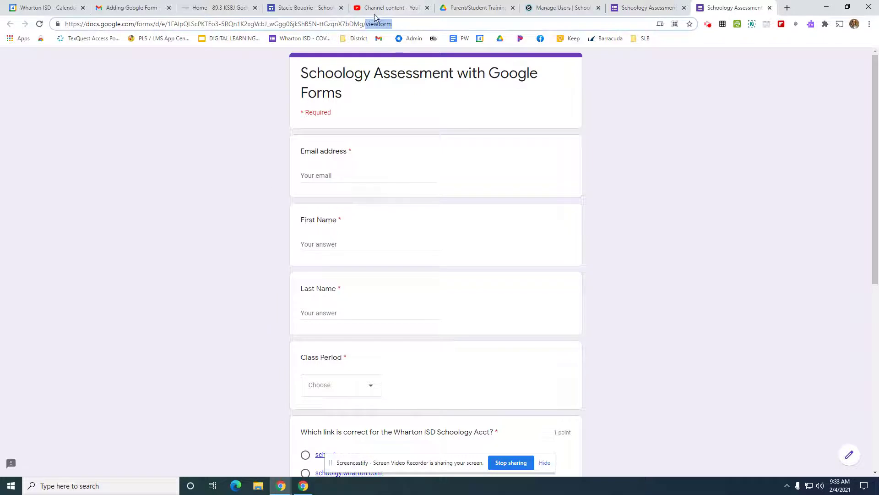
triple_click(358, 25)
right_click(358, 28)
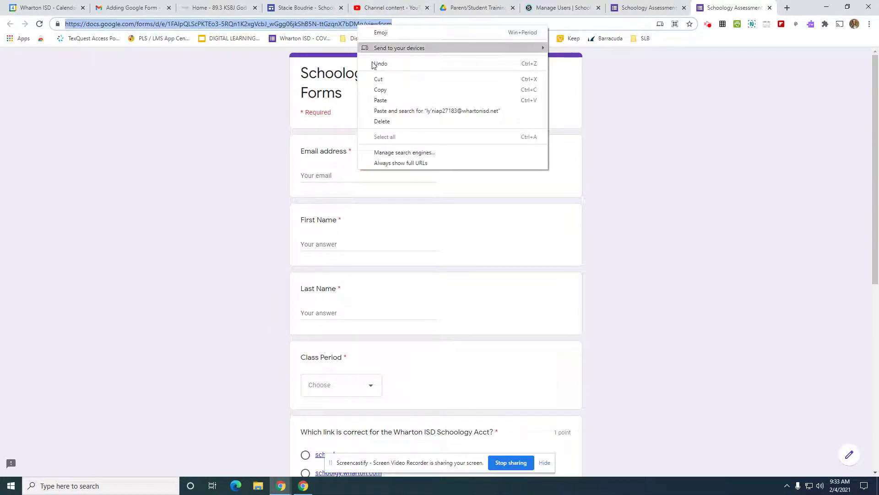
left_click(382, 90)
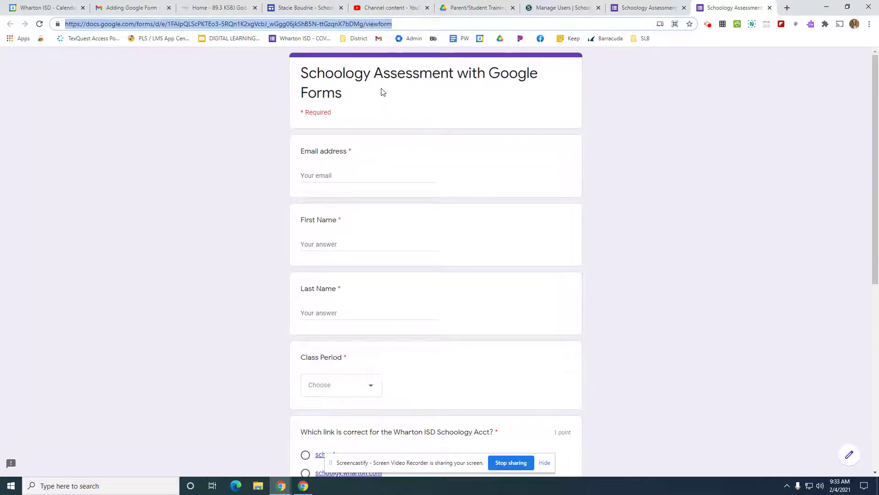
Step: Switch to Schoology and add the copied form URL to the training course's materials as an external tool titled OPEN ME FOR TEST
left_click(558, 13)
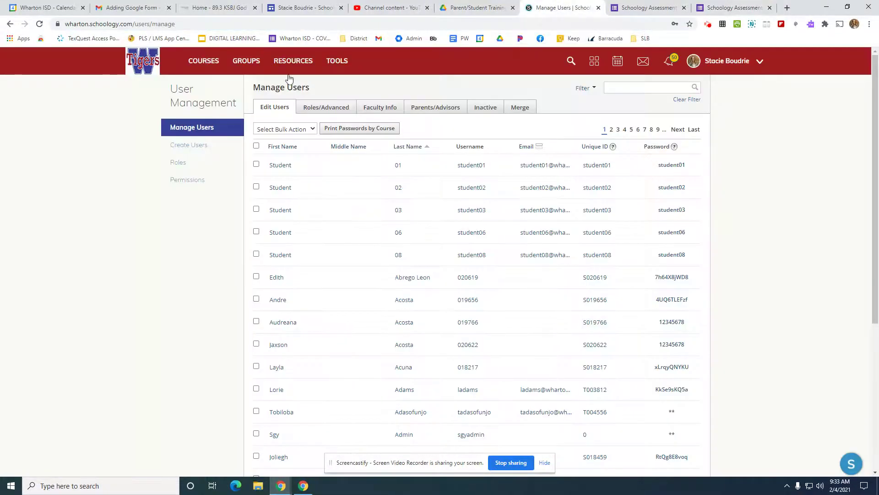
left_click(203, 61)
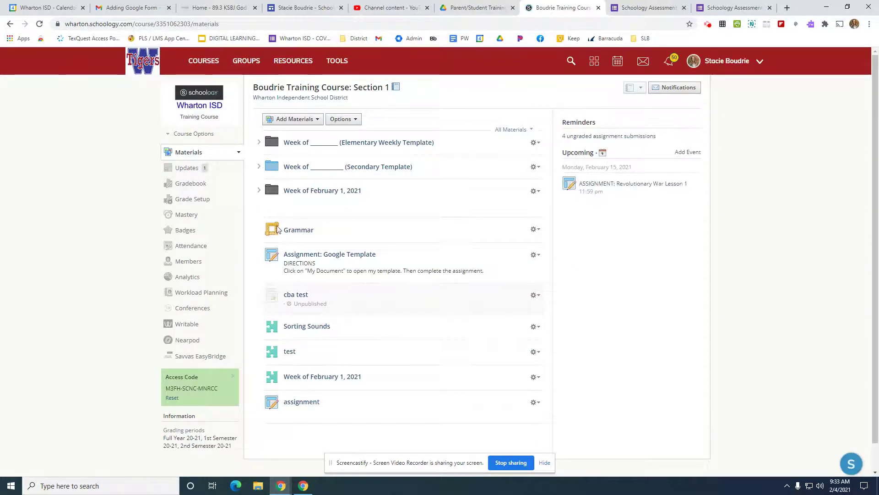
left_click(280, 120)
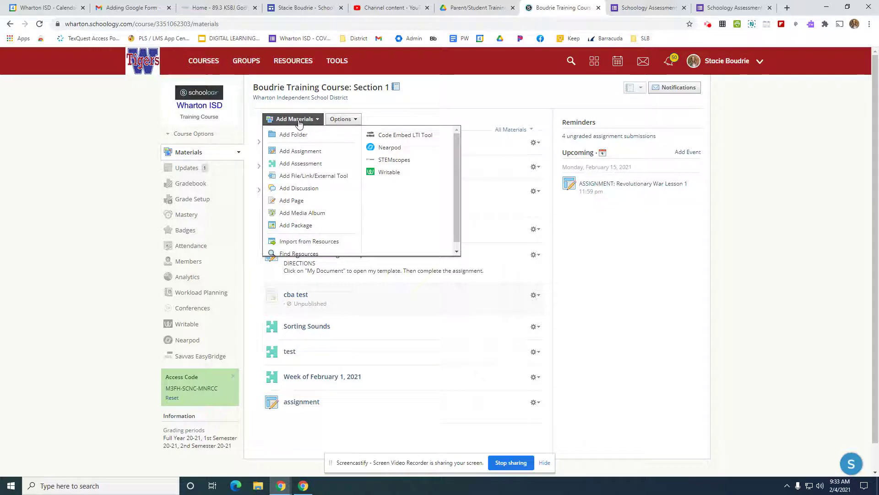
left_click(330, 178)
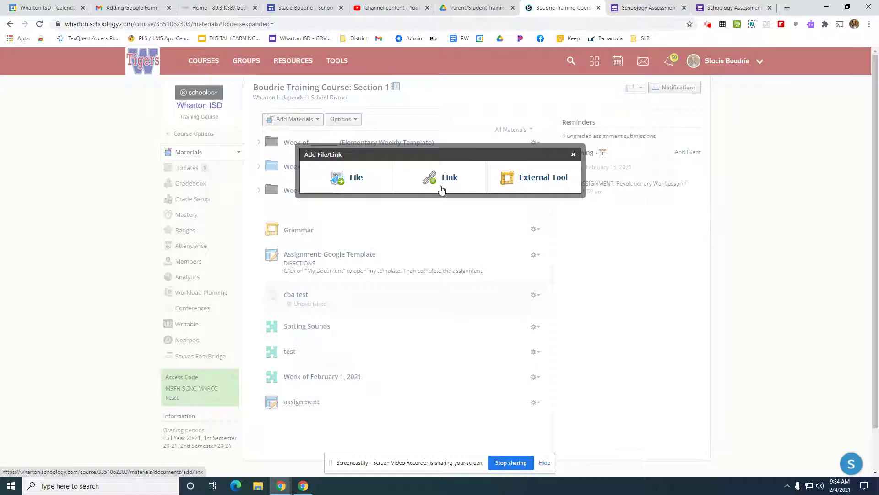
left_click(530, 183)
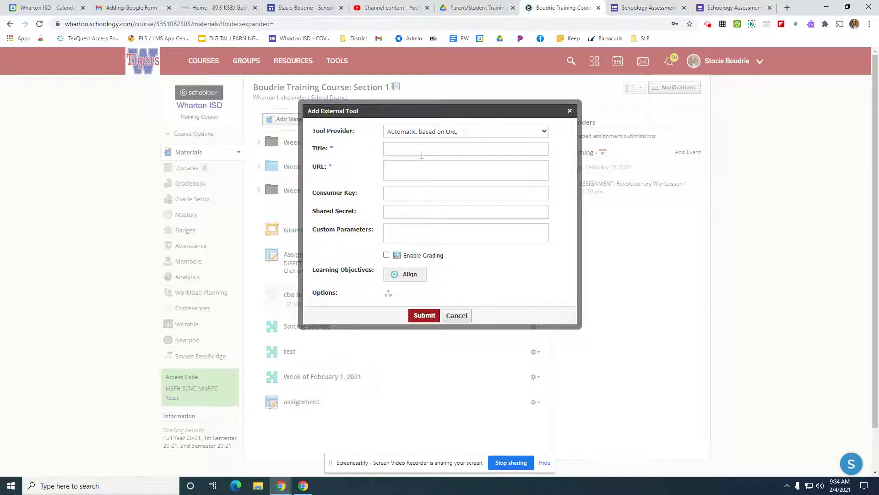
left_click(417, 173)
key("ctrl+v")
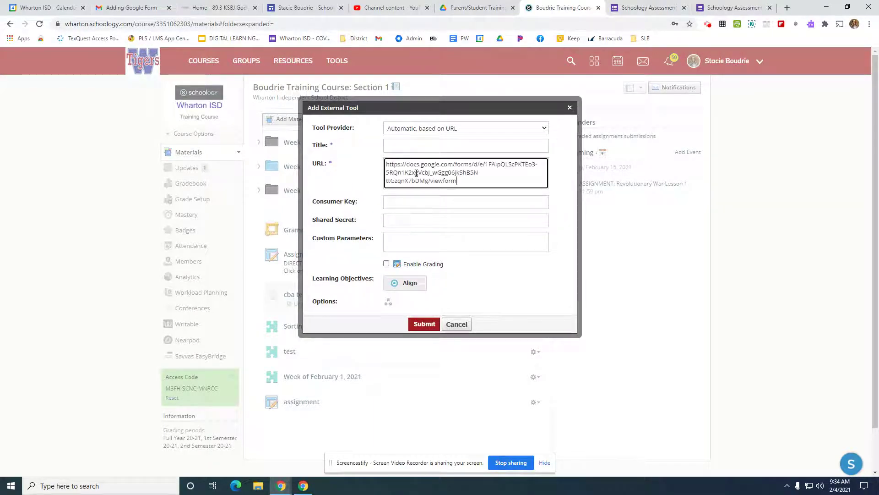
left_click(416, 148)
type("OPEN ME FOR TEST")
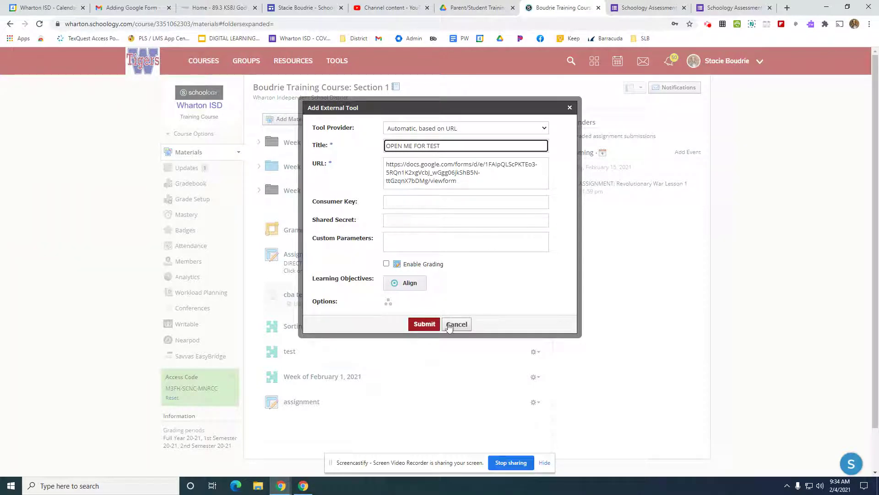
left_click(424, 325)
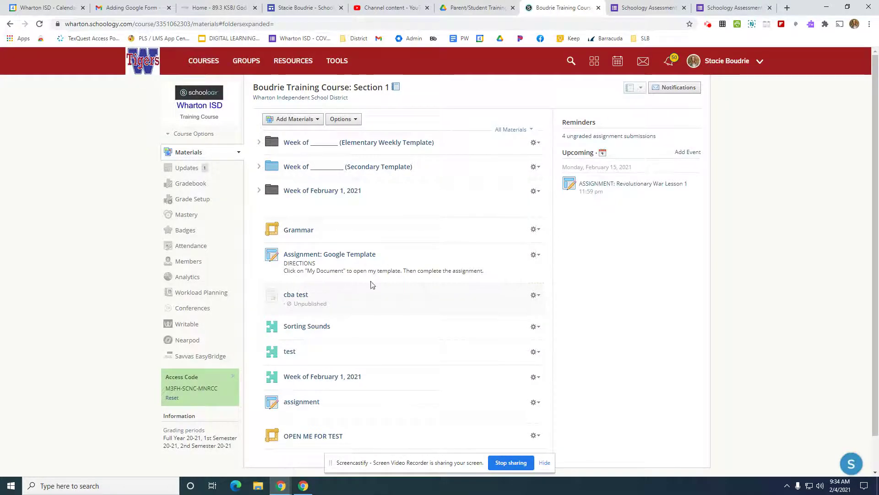
Step: Unpublish the OPEN ME FOR TEST material in the course
scroll(365, 392, "down", 1)
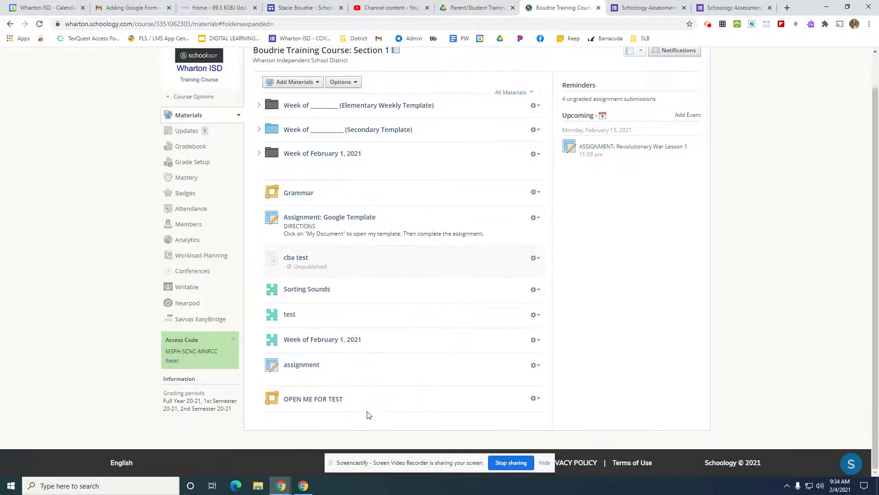
left_click(534, 398)
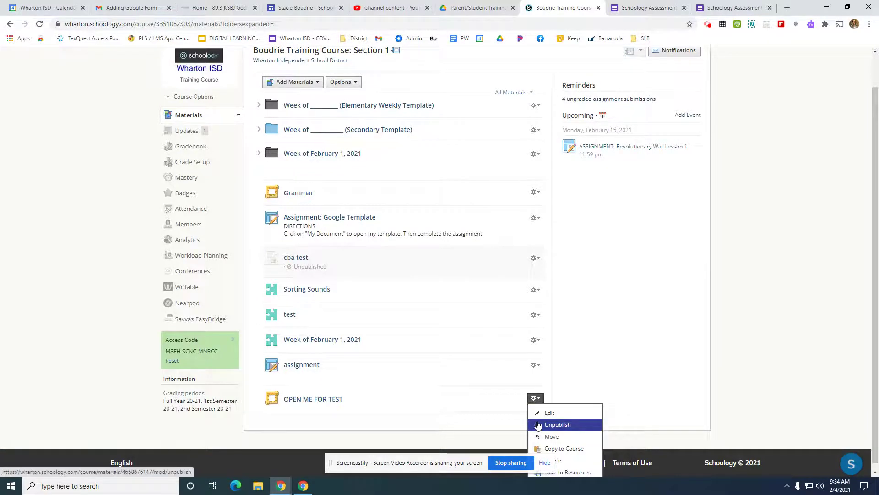
left_click(536, 422)
left_click(422, 190)
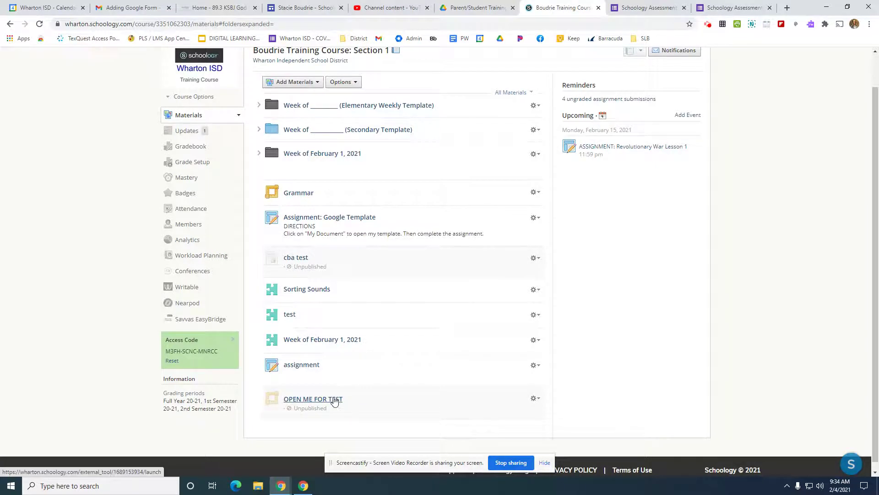
Step: Open OPEN ME FOR TEST to view the embedded form, and return to the training course's materials
left_click(324, 404)
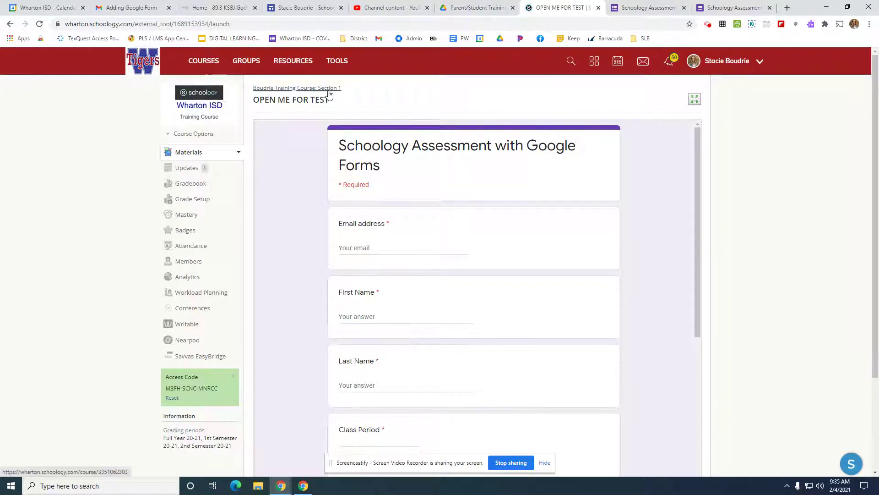
left_click(214, 69)
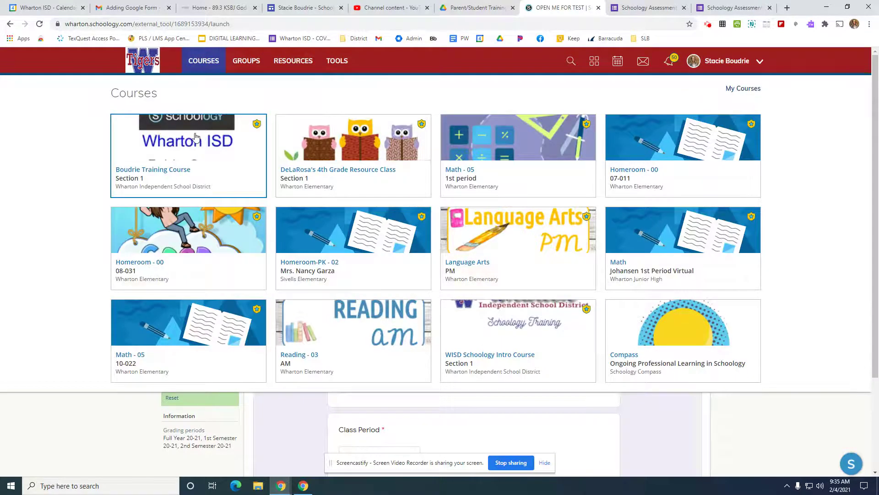
left_click(195, 136)
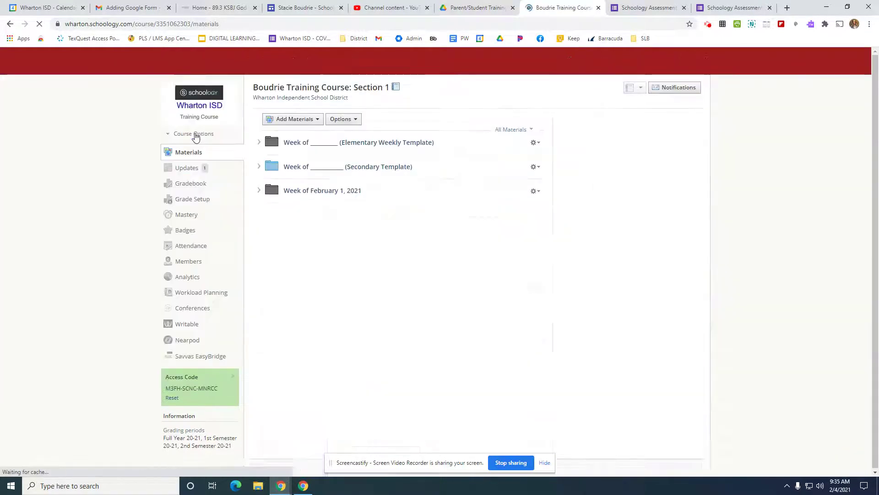
Step: Set up a link material in the course with the copied form URL and the title OPEN TEST - LINK
left_click(292, 119)
left_click(319, 176)
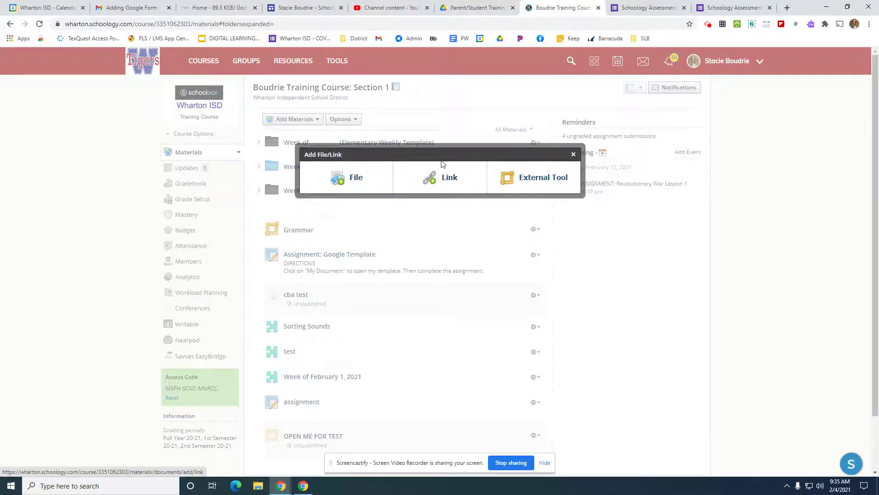
left_click(444, 182)
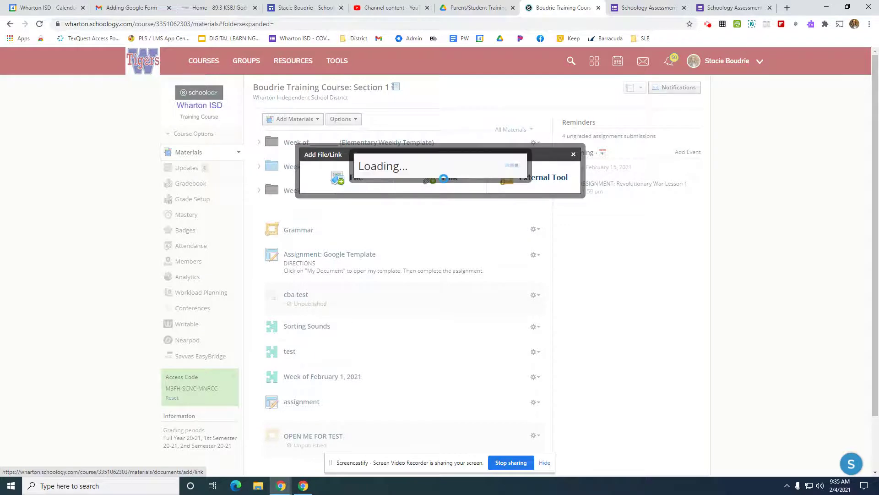
left_click(423, 161)
key("ctrl+v")
left_click(420, 180)
type("OPEN EST")
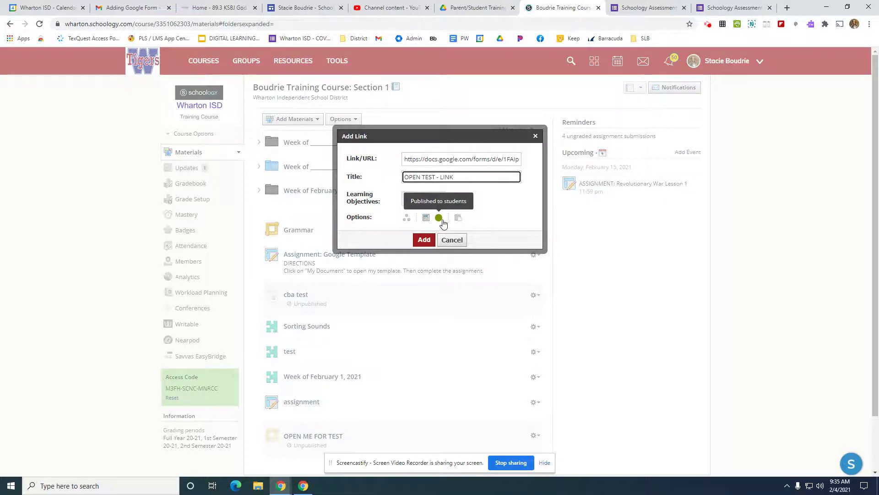
Step: Toggle the link's status between published and unpublished, and add the link to the course
left_click(438, 218)
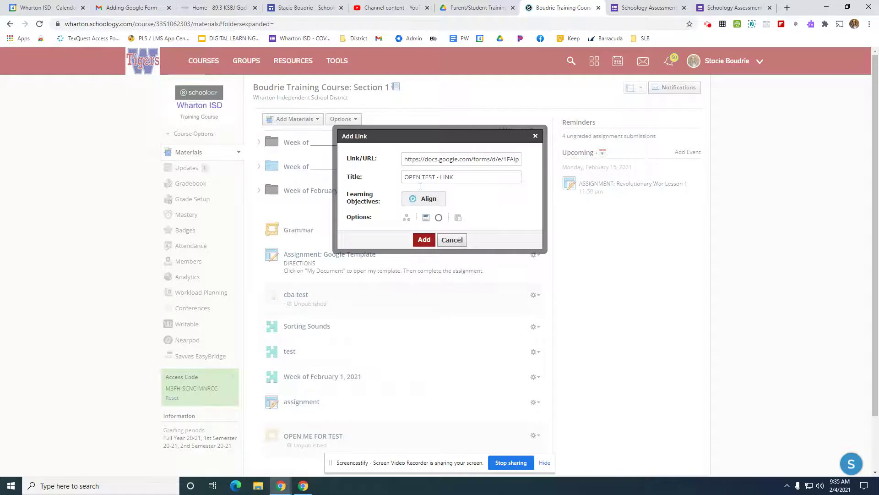
left_click(438, 218)
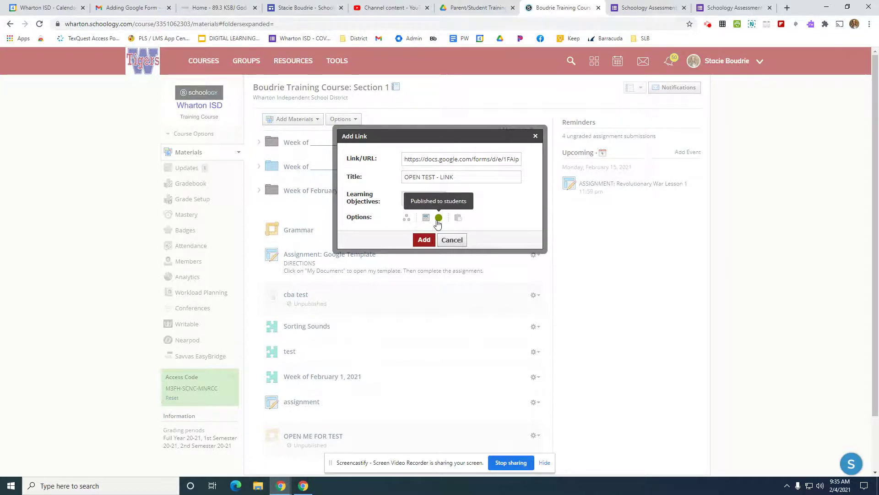
left_click(437, 220)
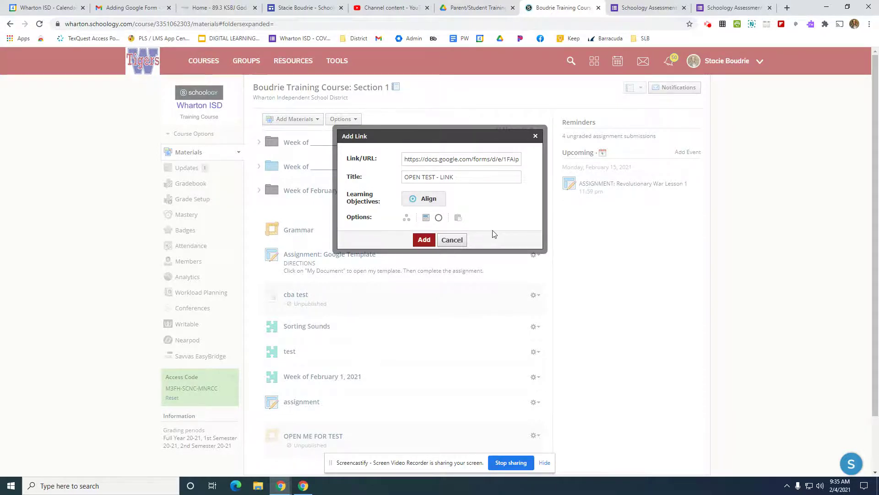
left_click(423, 241)
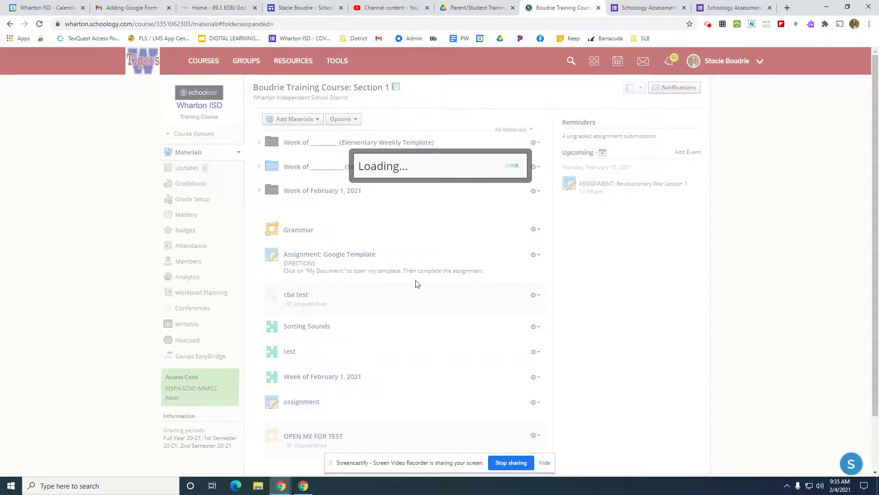
Step: Open OPEN TEST - LINK to view the embedded form, and return to the course materials
scroll(416, 284, "down", 2)
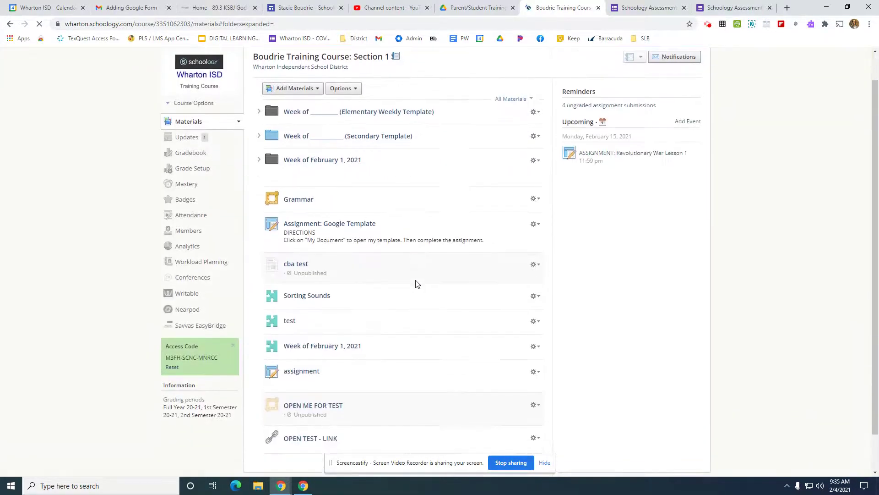
left_click(307, 397)
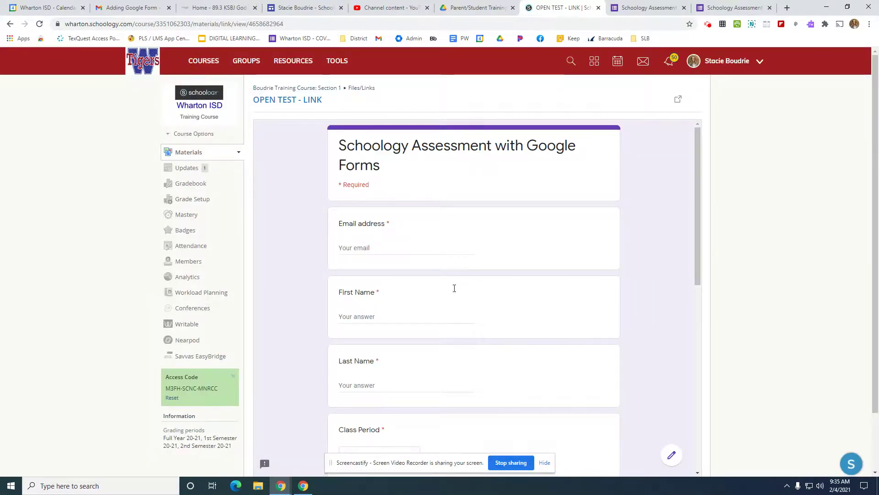
left_click(10, 24)
scroll(737, 156, "up", 2)
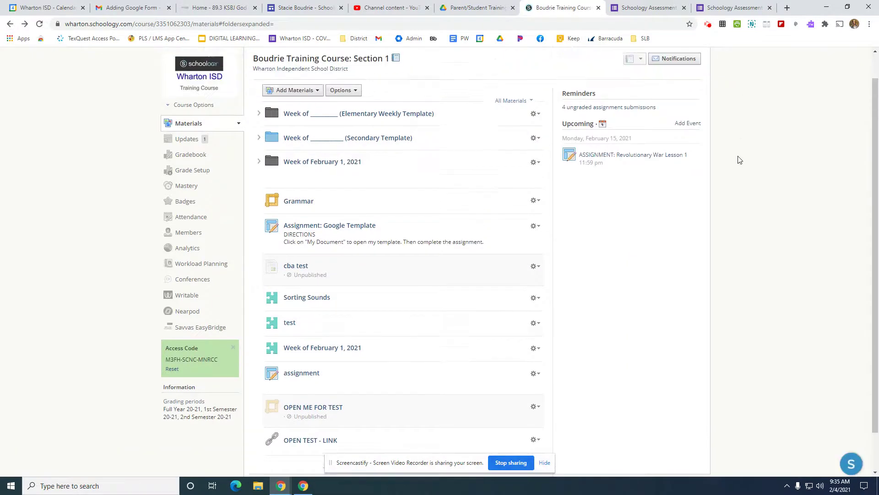
Step: Log out of the current Schoology account
left_click(753, 60)
left_click(719, 174)
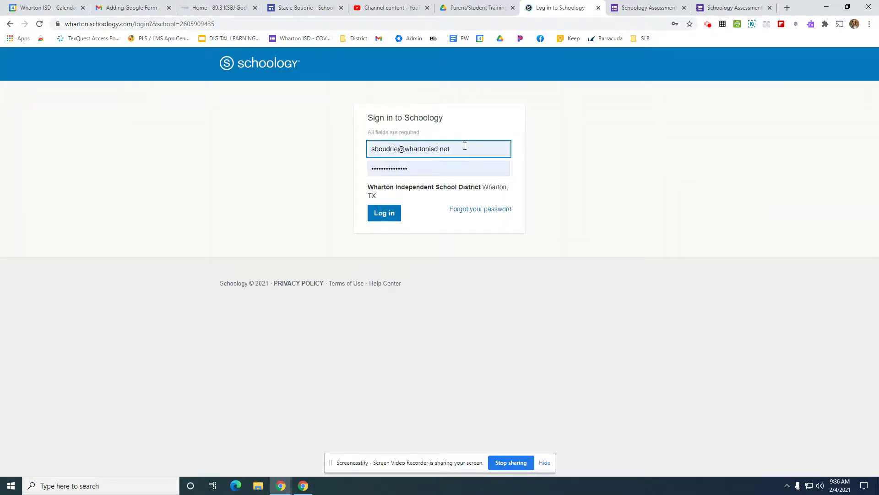
Step: Sign in to Schoology with the student account's e-mail and password, and dismiss the password-change warning
left_click_drag(463, 146, 93, 153)
type("student03")
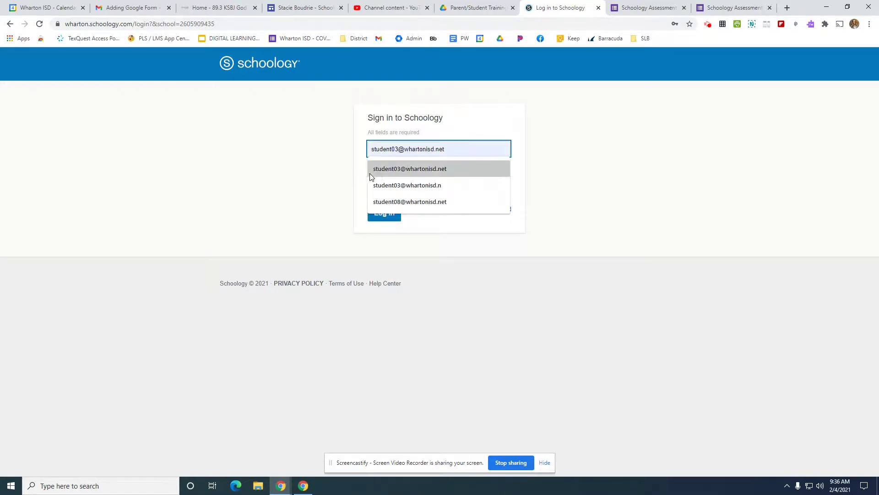
left_click(394, 169)
left_click(412, 169)
type("••")
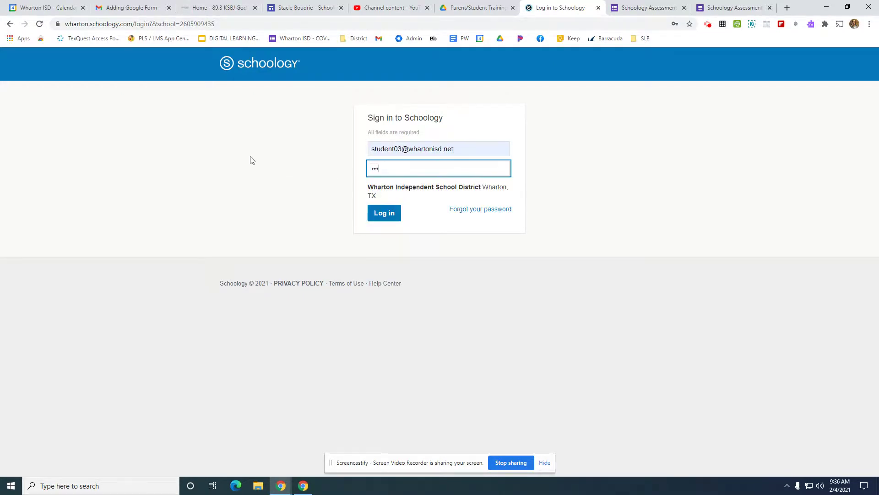
type("•••••••")
key("Return")
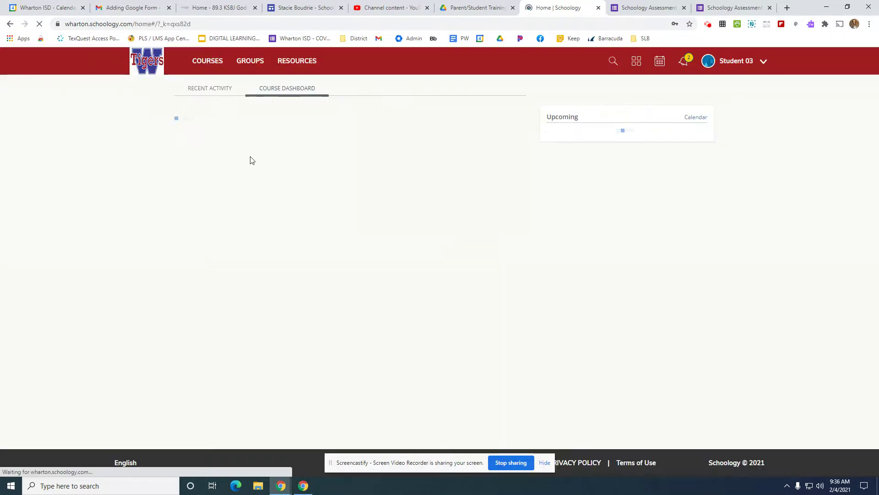
left_click(519, 149)
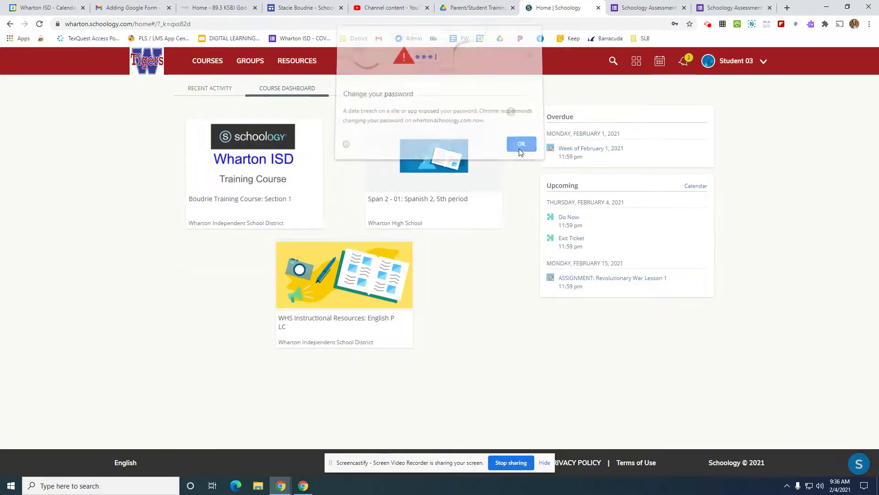
Step: Open OPEN TEST - LINK in the Wharton ISD training course to check the student's view of the form, and return to the course materials
left_click(247, 168)
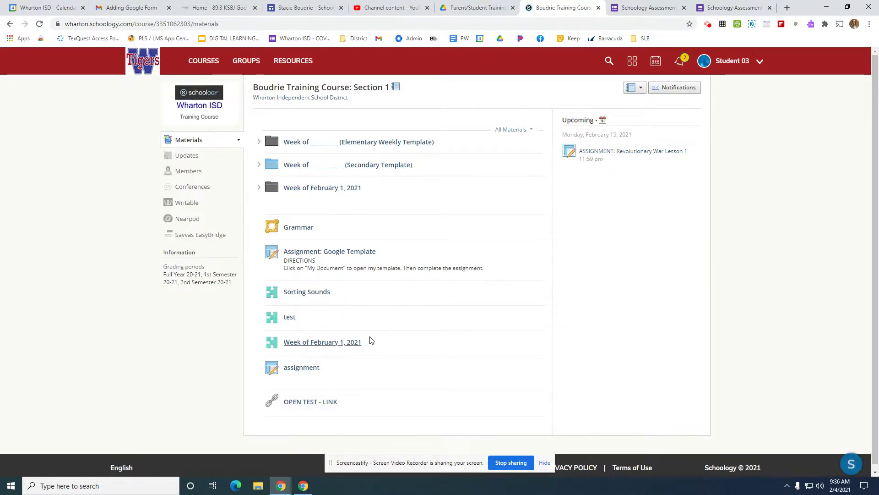
scroll(324, 409, "down", 1)
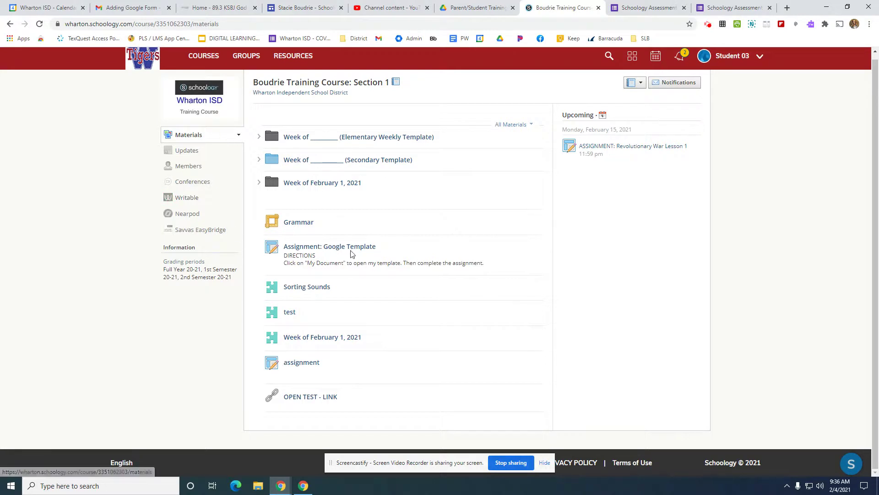
left_click(312, 398)
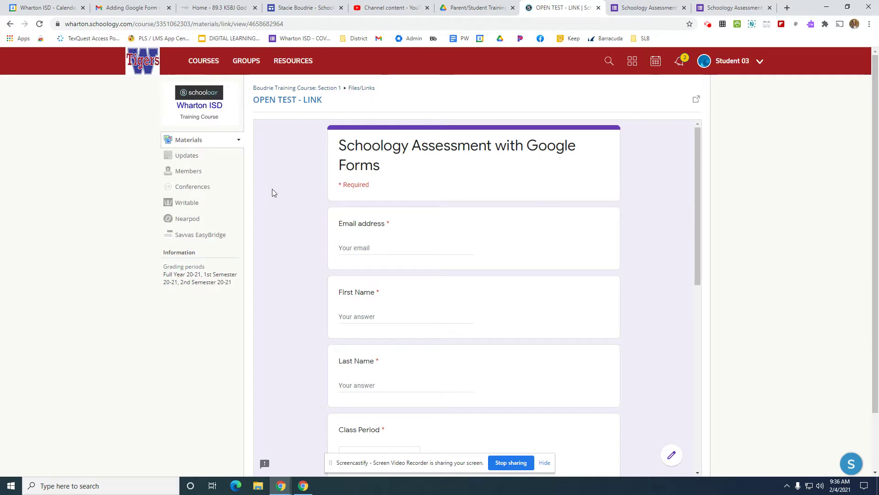
left_click(9, 23)
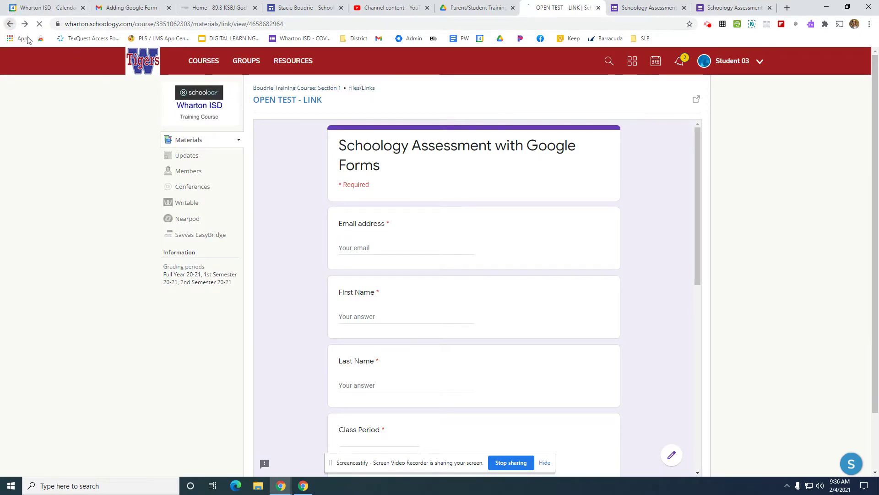